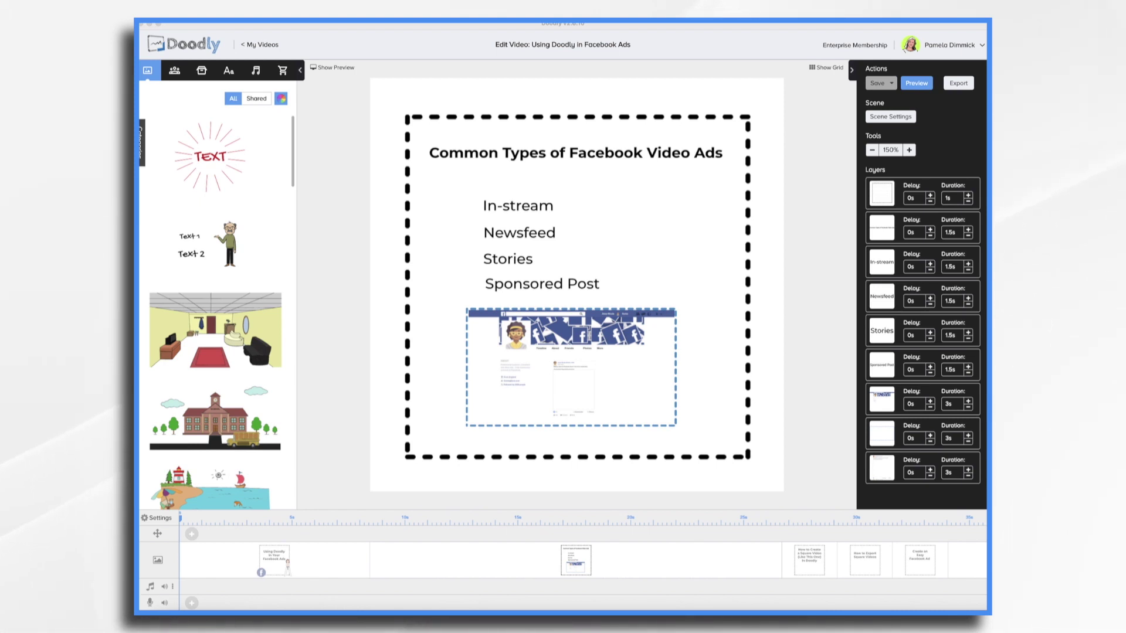
Preview the Facebook ads video's animation, close the preview, and return to My Videos
click(906, 404)
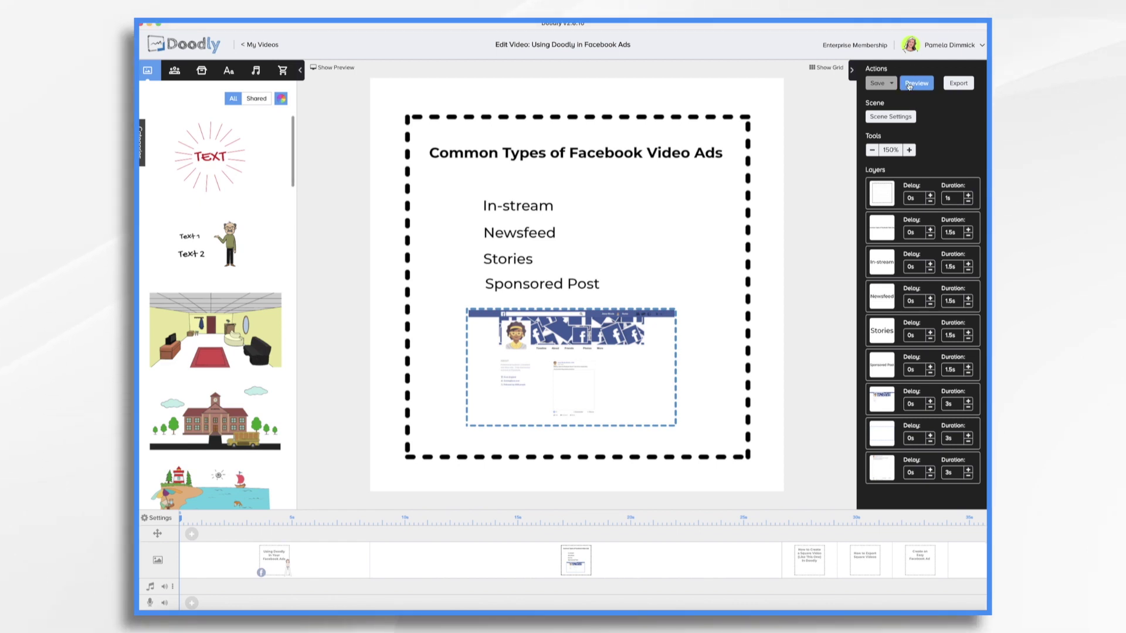
click(910, 85)
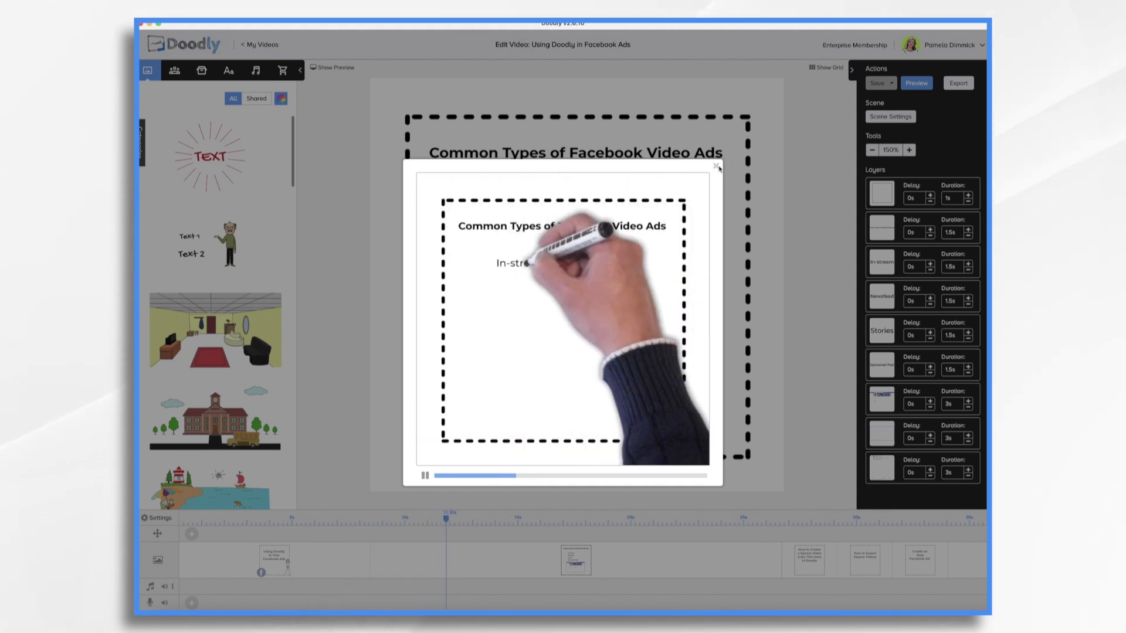
click(716, 168)
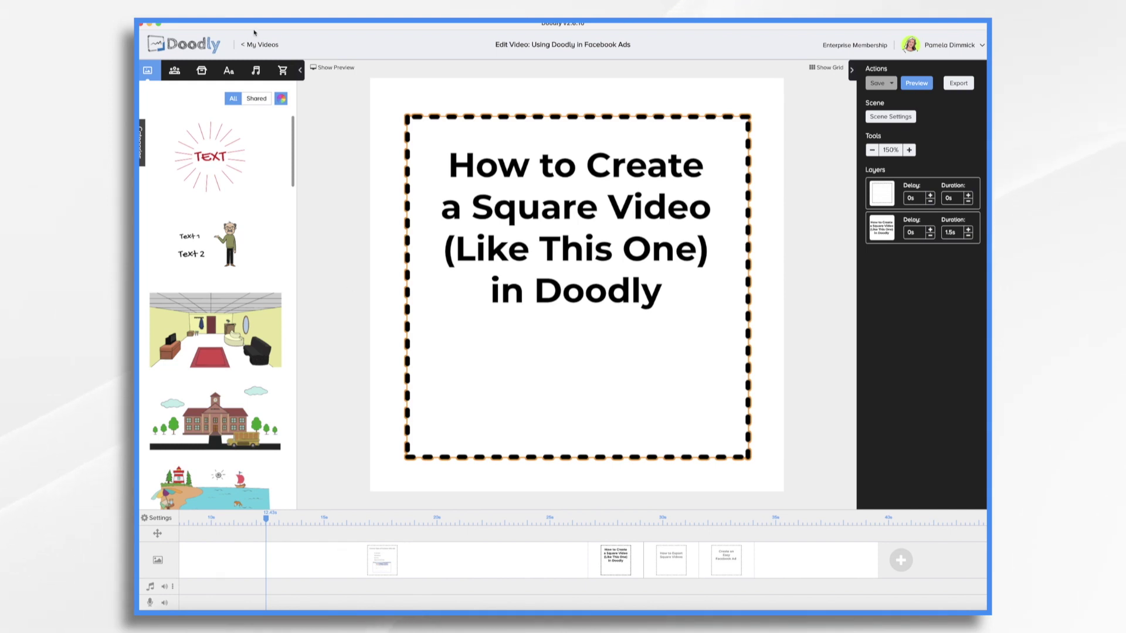
click(264, 45)
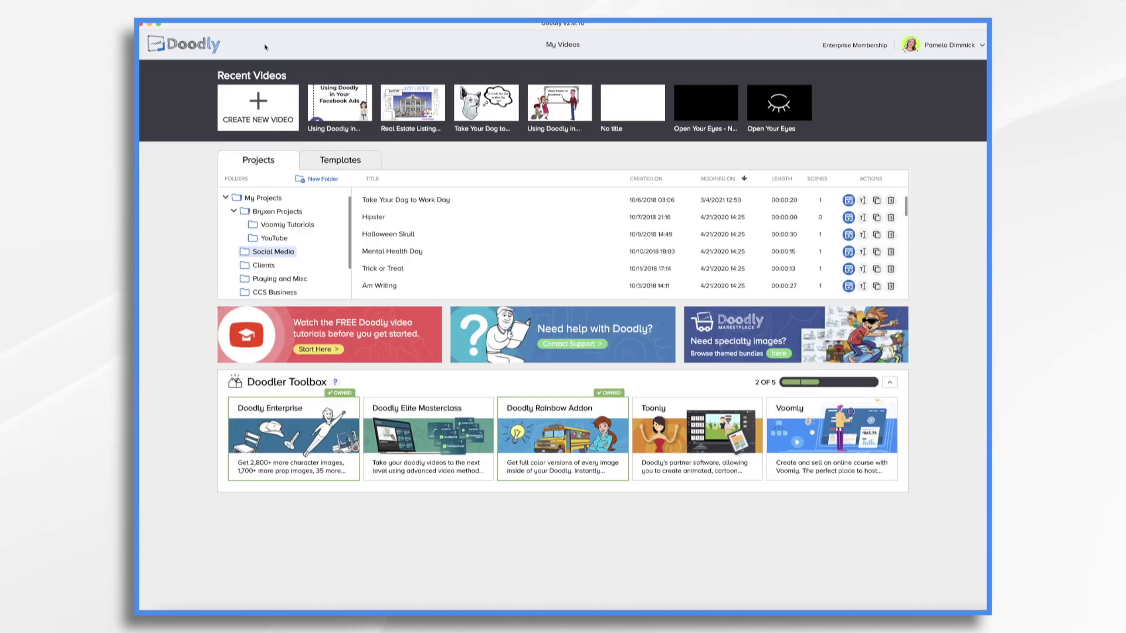
Start a new video named 'Facebook Square' using the 1000×1000 Facebook & Instagram resolution preset
click(261, 103)
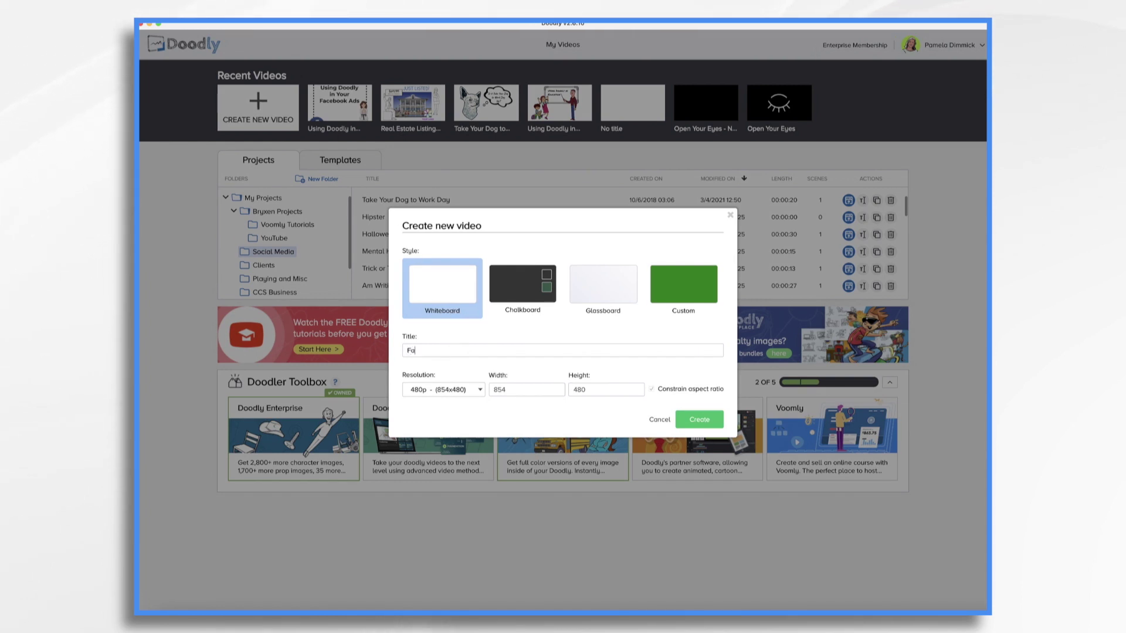
text(Facebook Square)
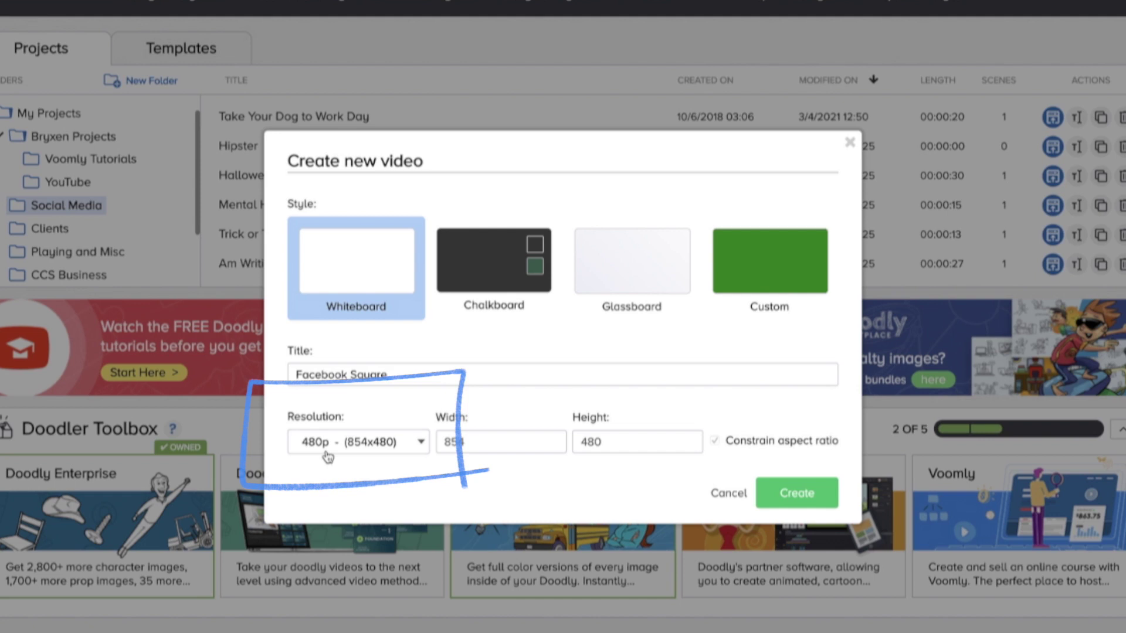
click(420, 452)
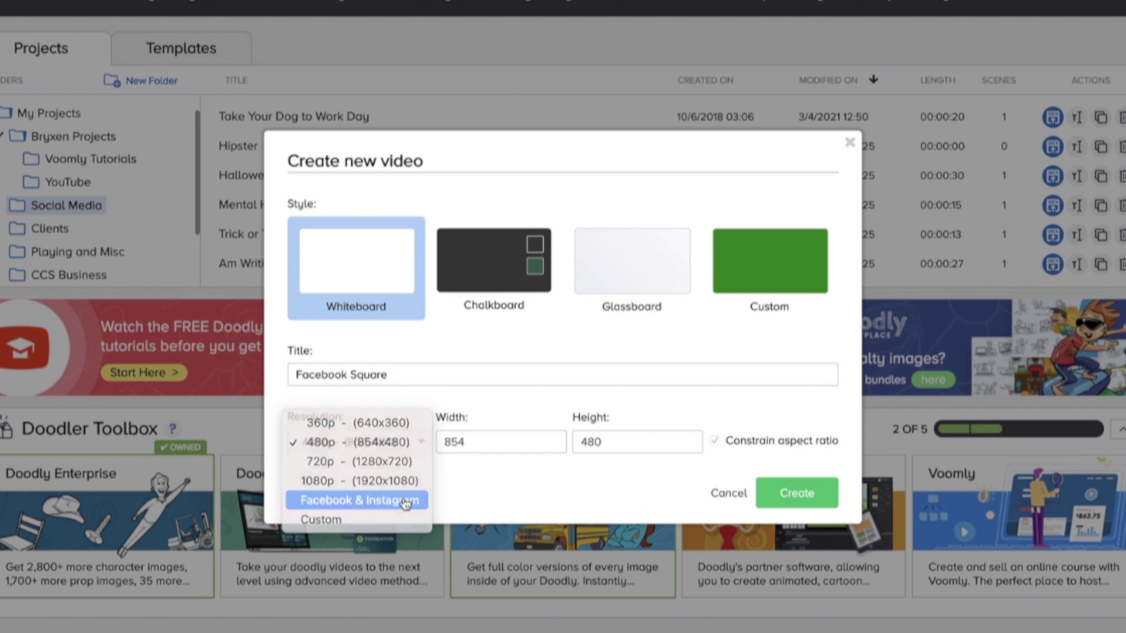
click(407, 501)
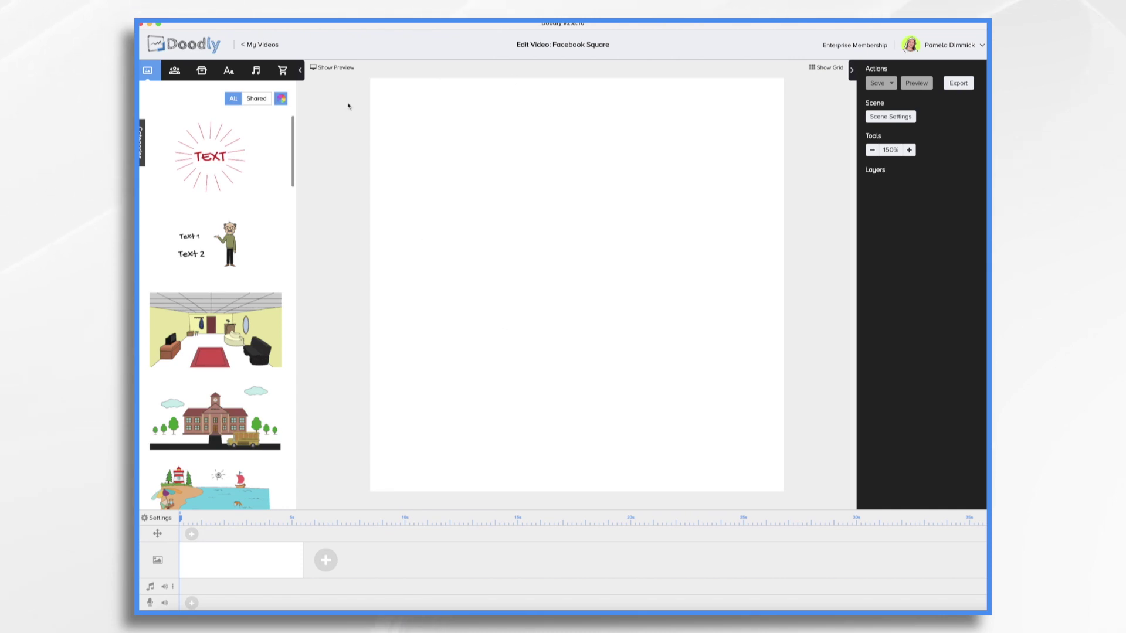
Search props for 'squ' and place the Dashed Square frame on the canvas
click(201, 70)
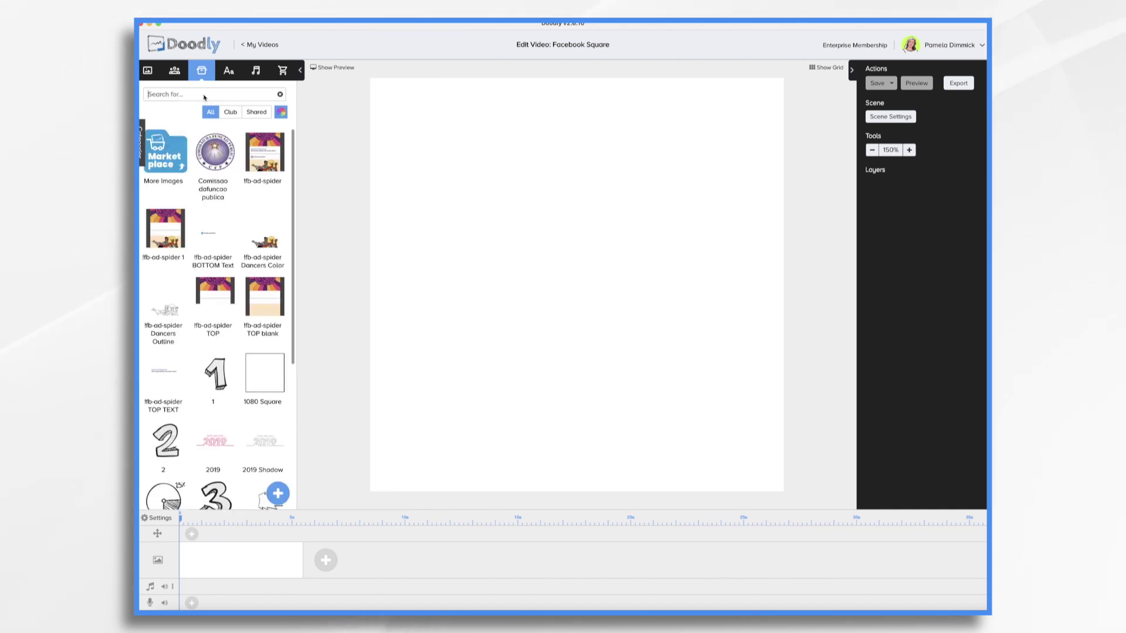
click(204, 95)
text(squ)
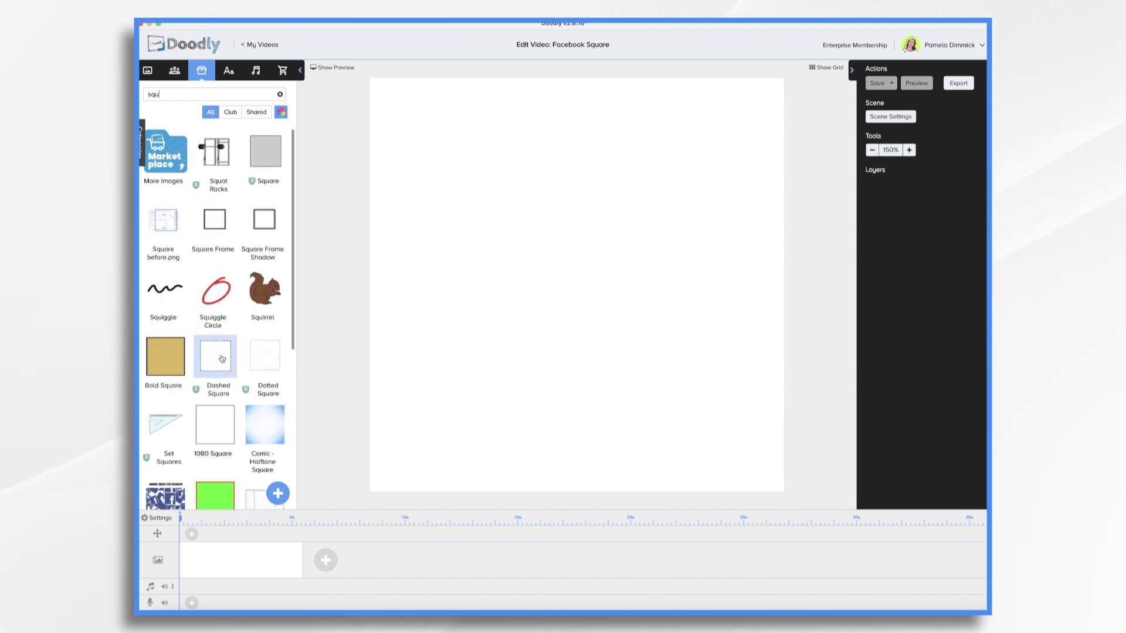
drag(711, 286, 558, 266)
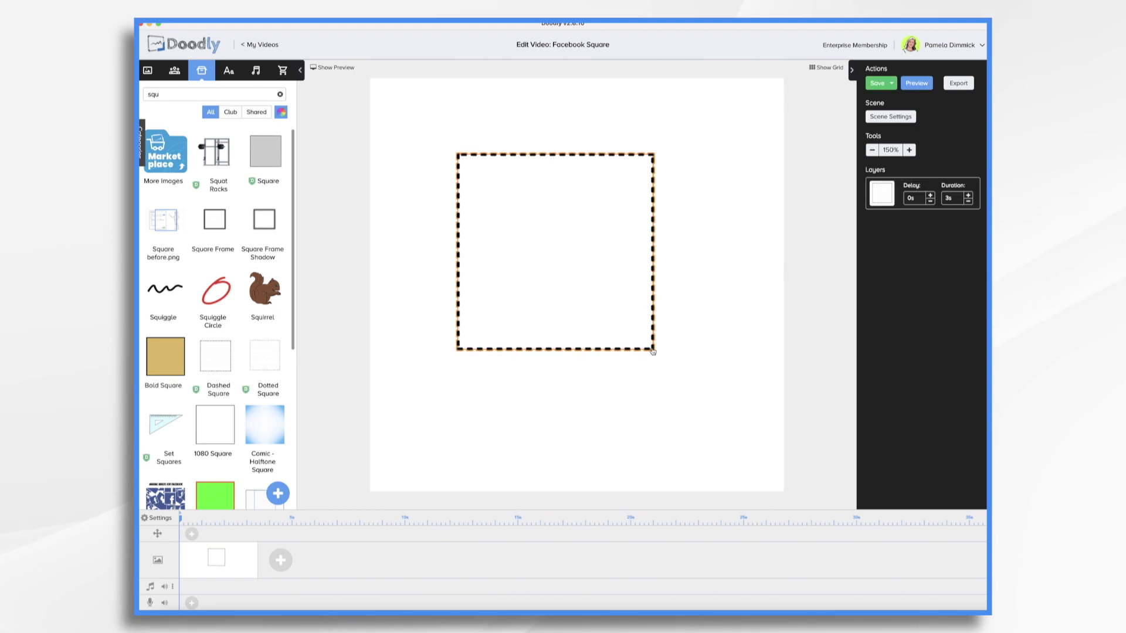
Add the Agatha Casual Wear character in an orange dress to the scene
click(174, 70)
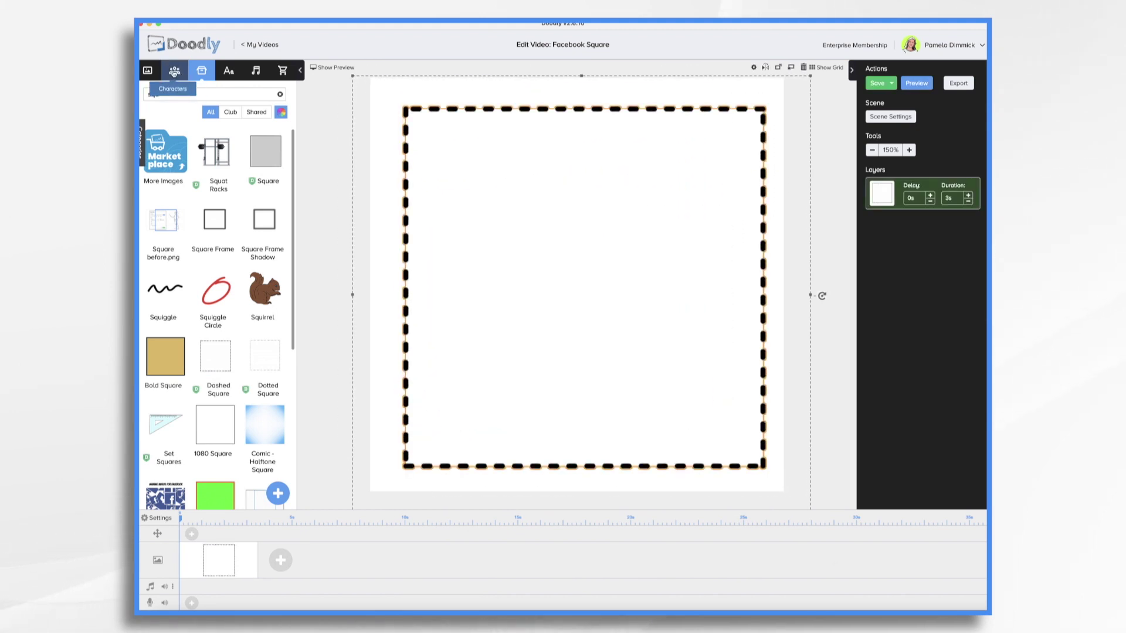
scroll(217, 323, down, 10)
drag(166, 221, 620, 283)
click(525, 333)
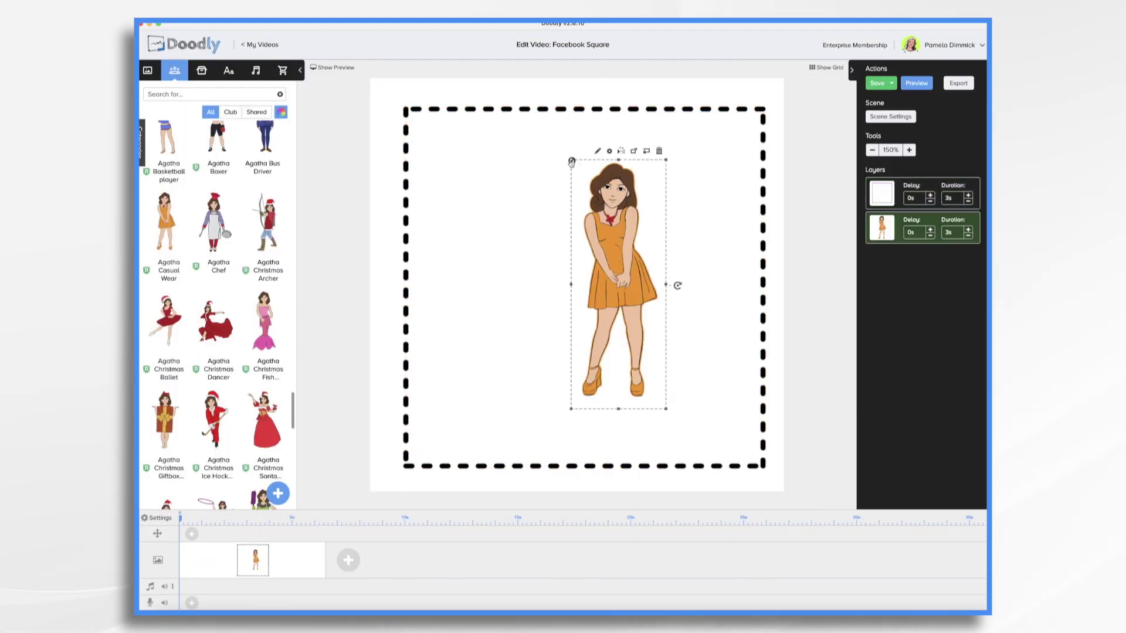
Add Akrobat-Semibold text reading 'Spring Sale!' to the canvas
click(229, 70)
drag(215, 155, 505, 173)
text(Spring Sale!)
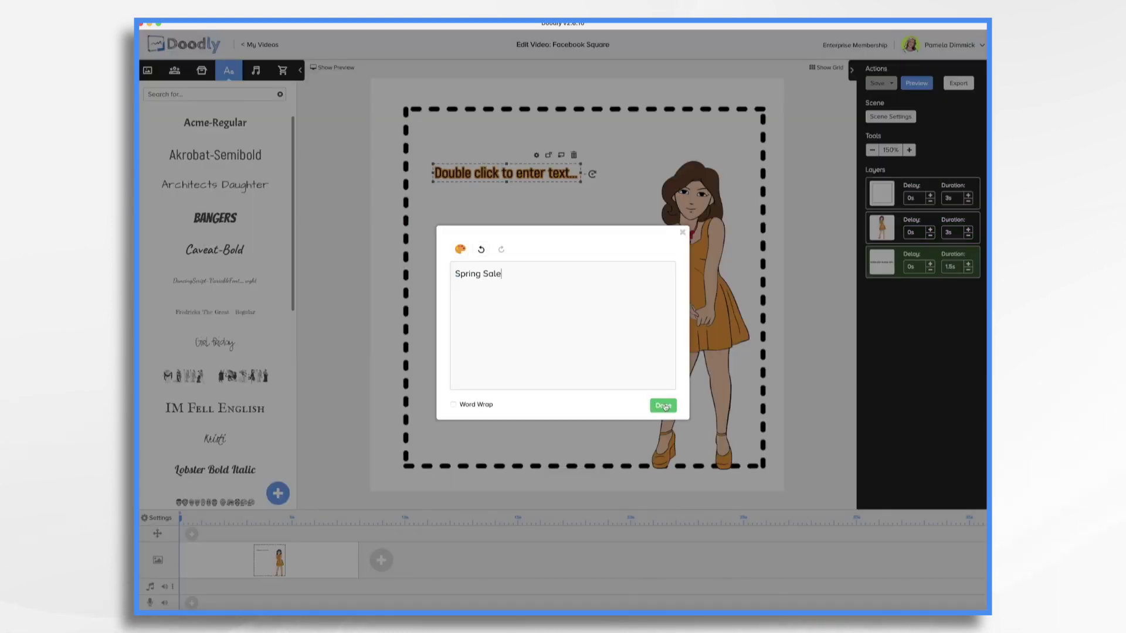
click(663, 404)
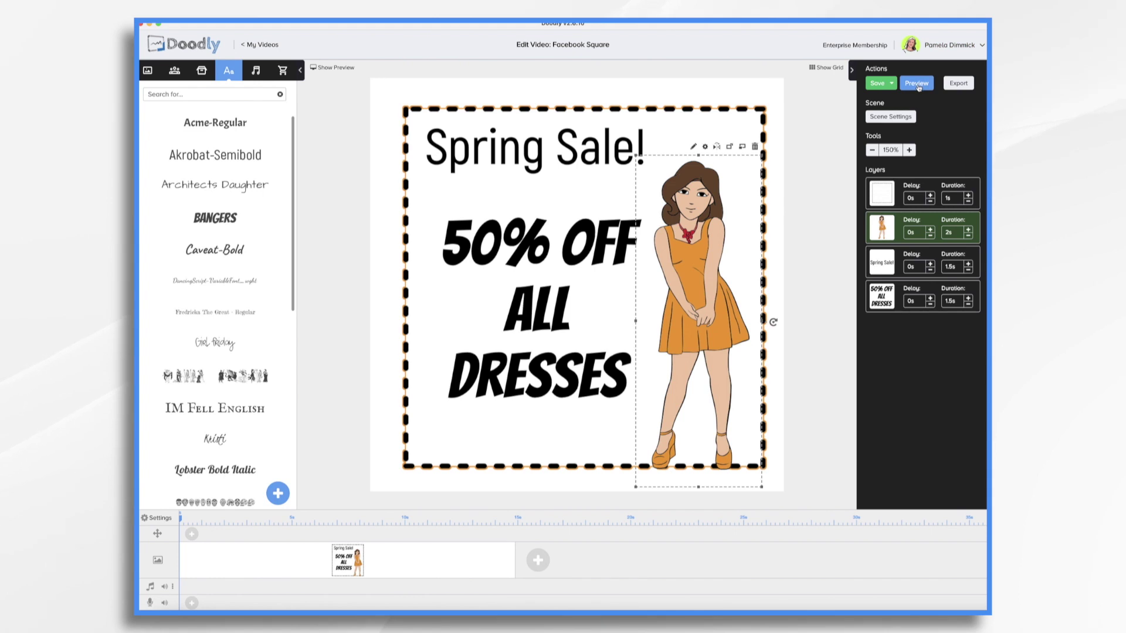
click(917, 85)
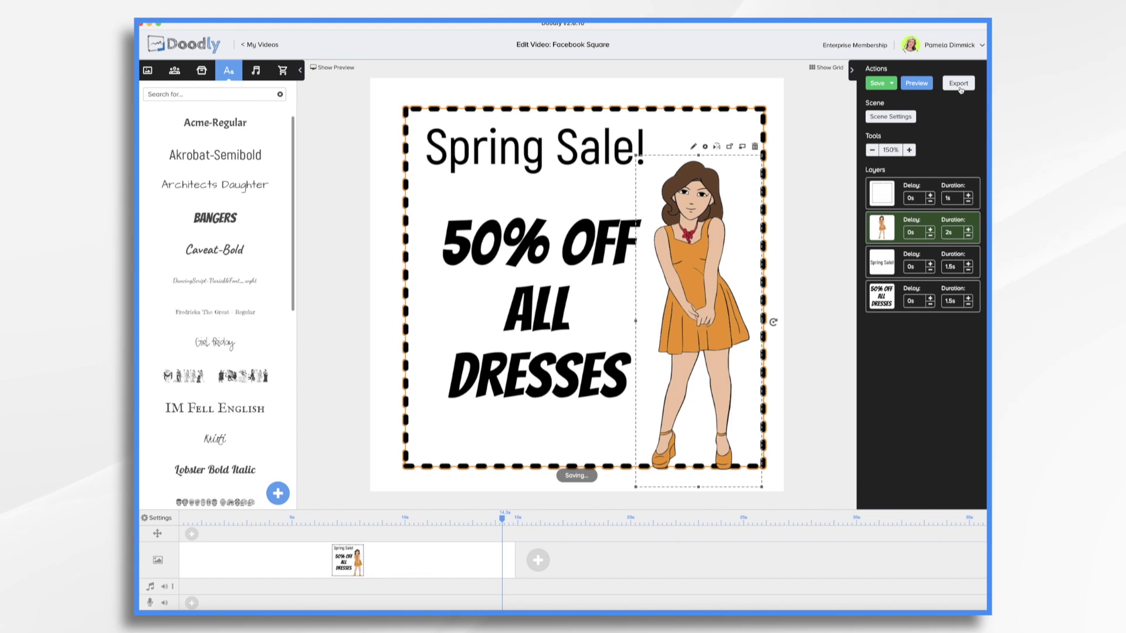
Export the Facebook Square video as an MP4 into the YouTube folder and start rendering
click(960, 84)
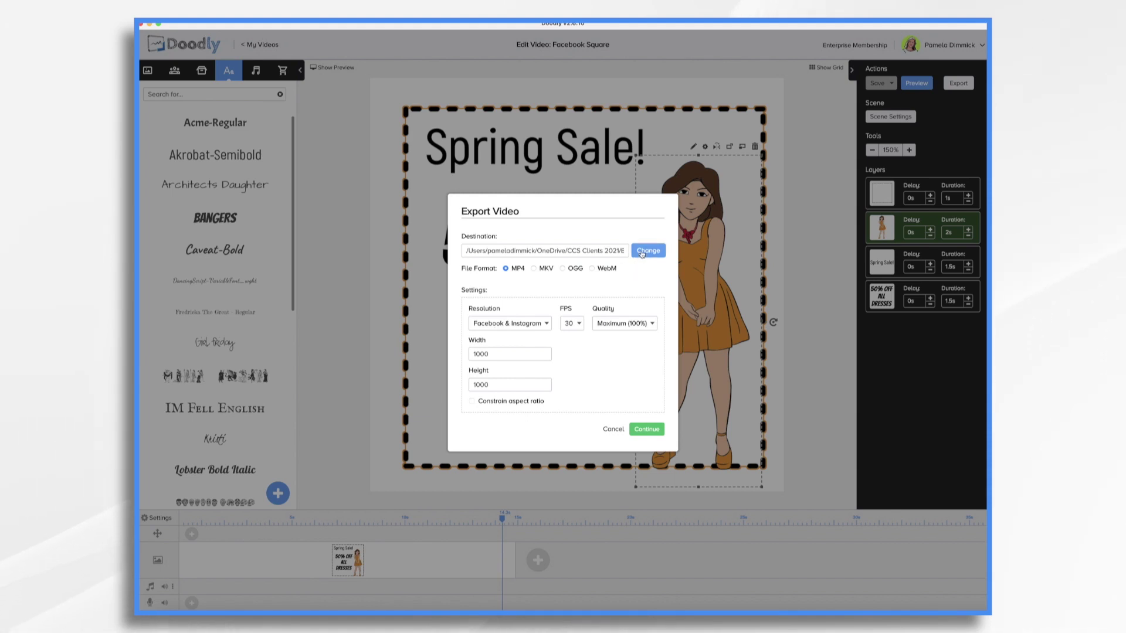
click(642, 254)
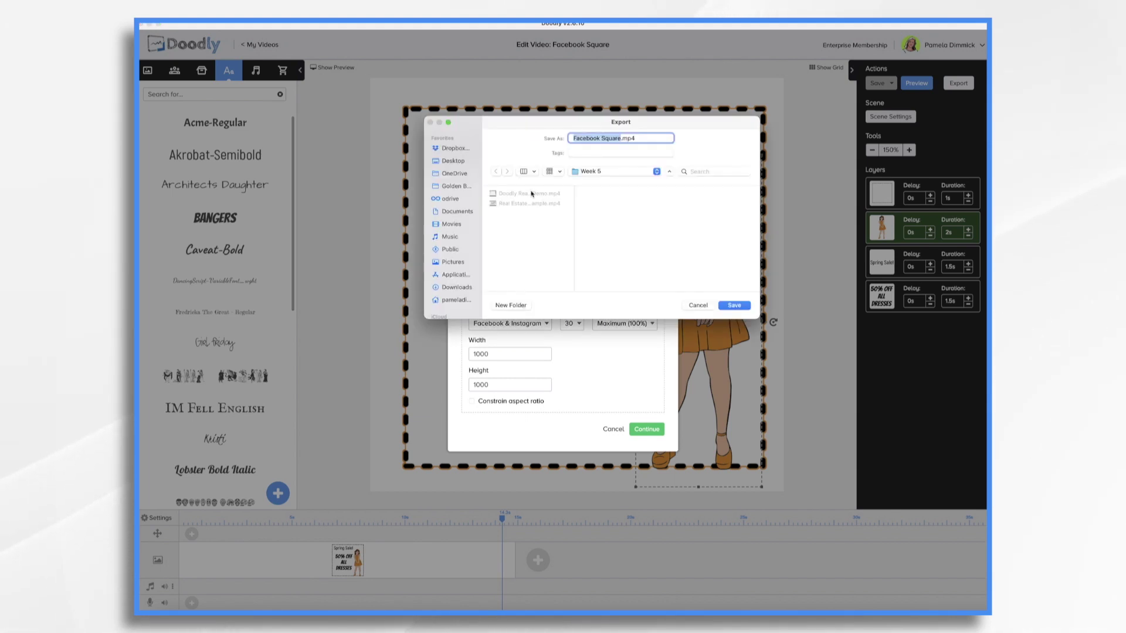
click(625, 173)
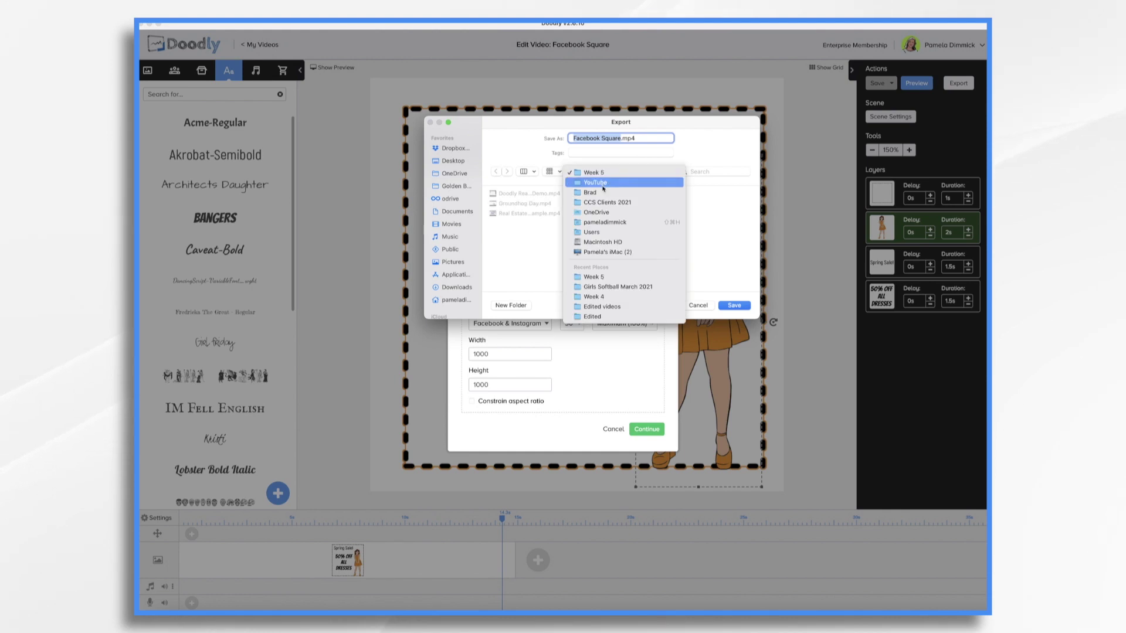
click(603, 183)
click(734, 305)
click(651, 430)
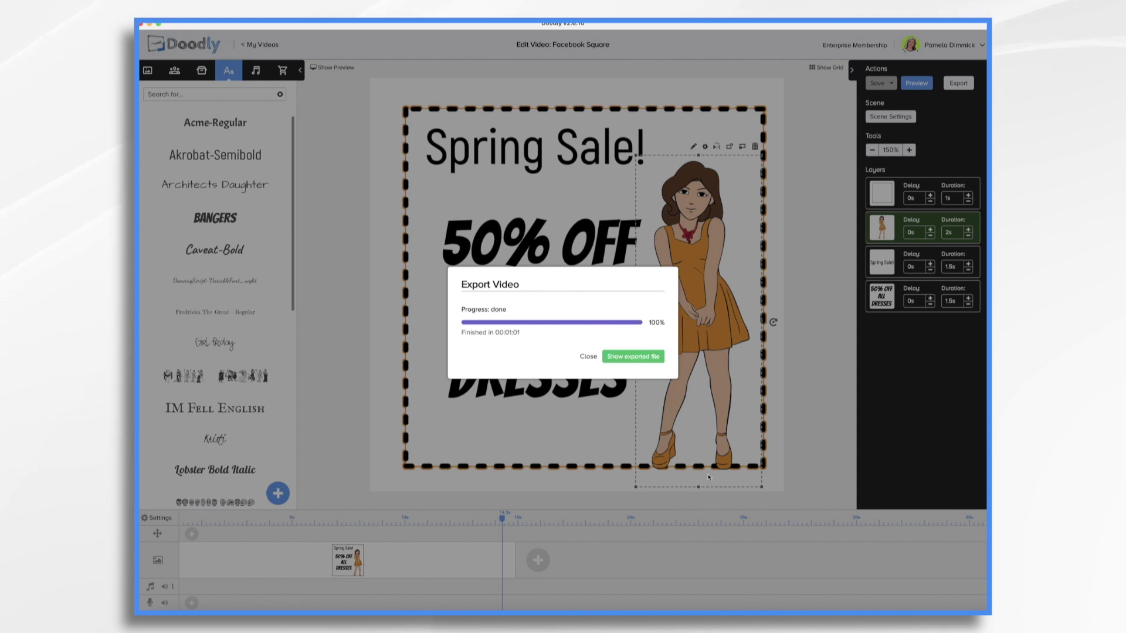
Open Facebook Square Ad Example.mp4 in QuickTime Player, centre the window, and play it
click(636, 355)
double_click(517, 176)
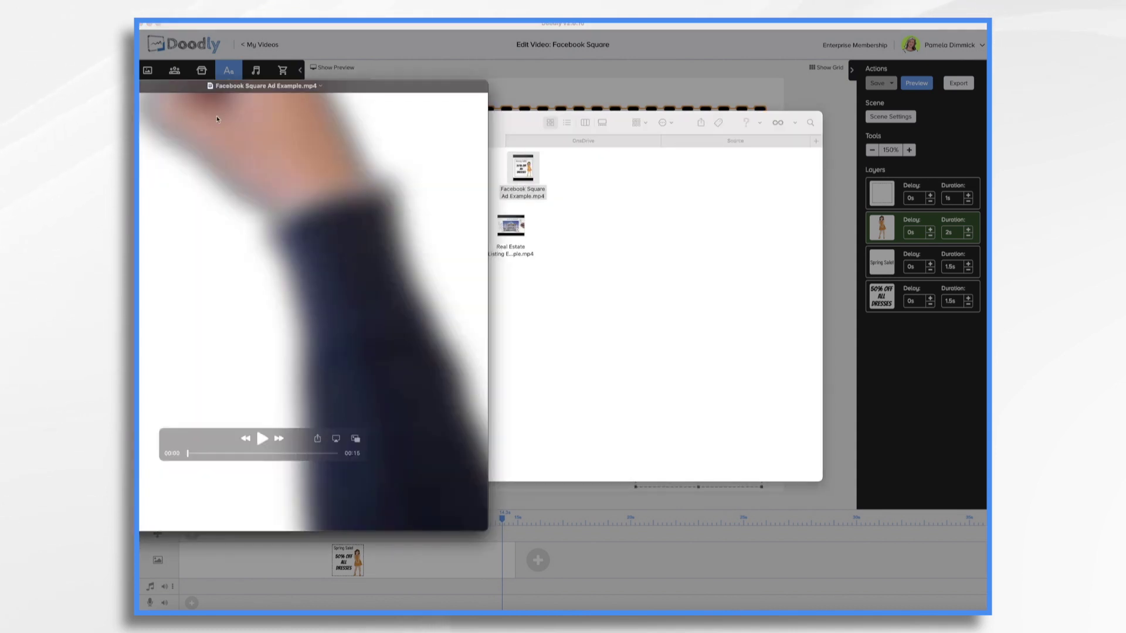
drag(164, 90, 445, 122)
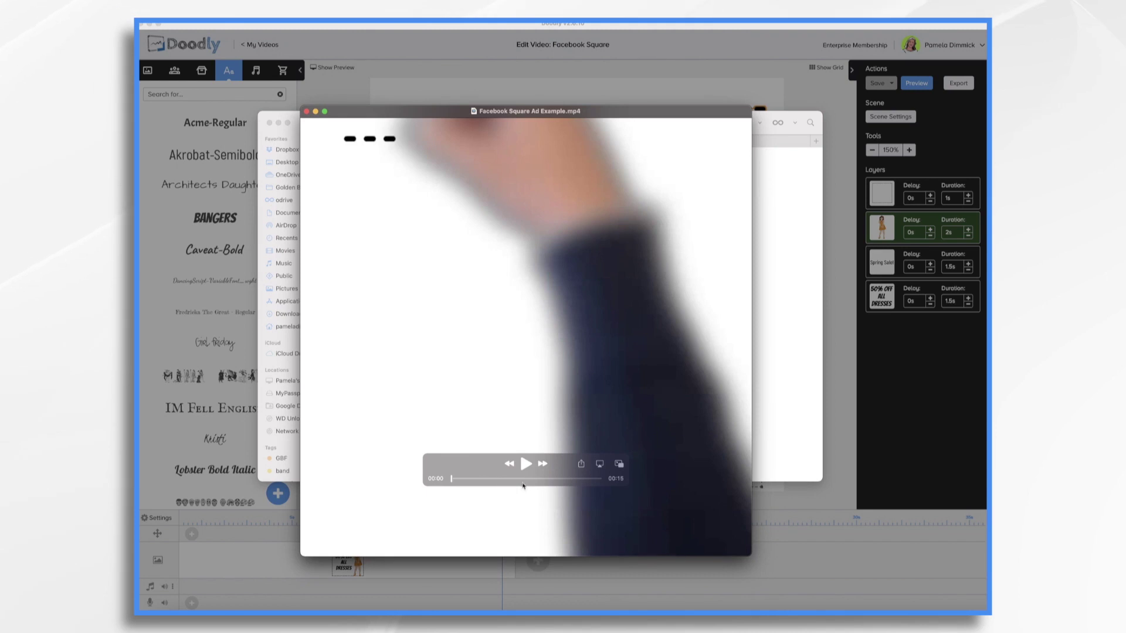
click(526, 464)
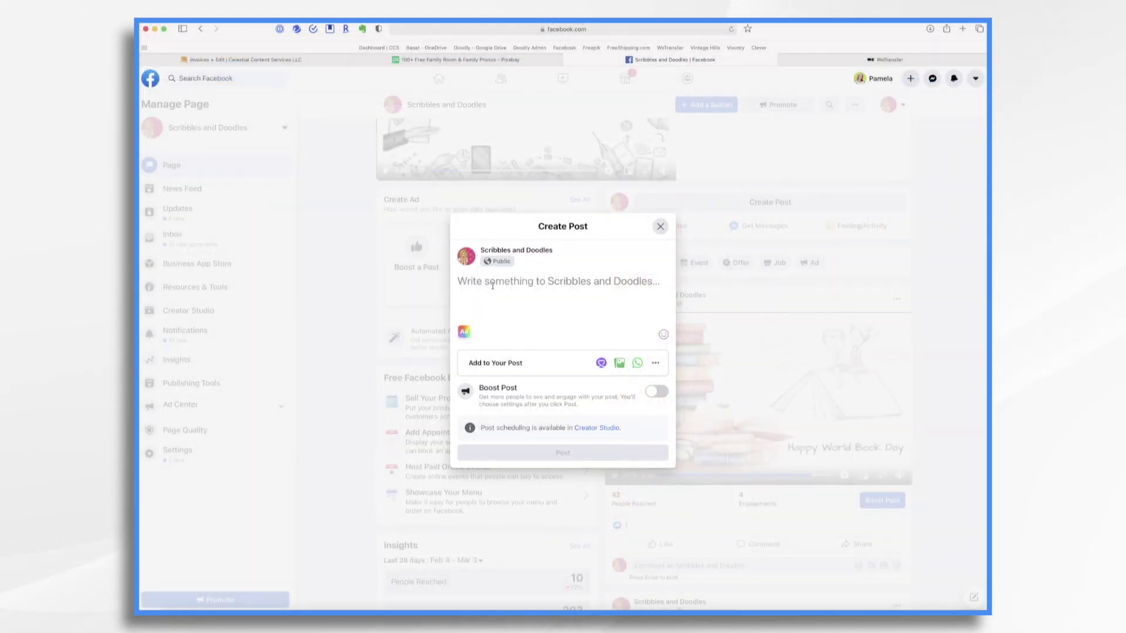
Write 'Hey check out our spring sale. Big discounts!' and attach the square video
text(Hey ch)
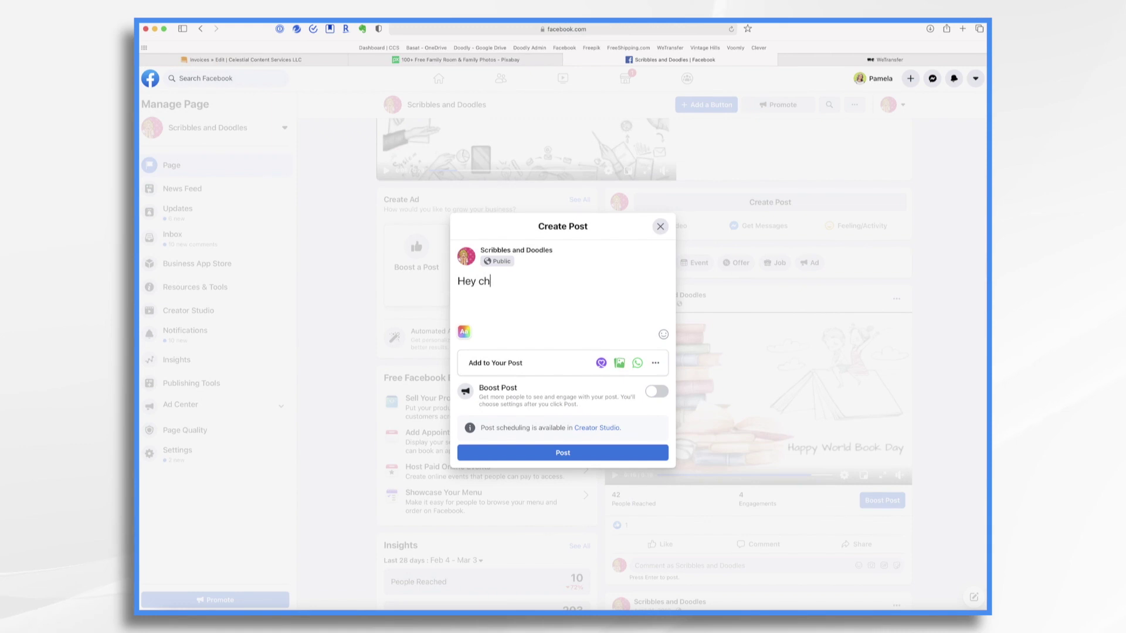
text(eck out our spring sale. Big discounts!)
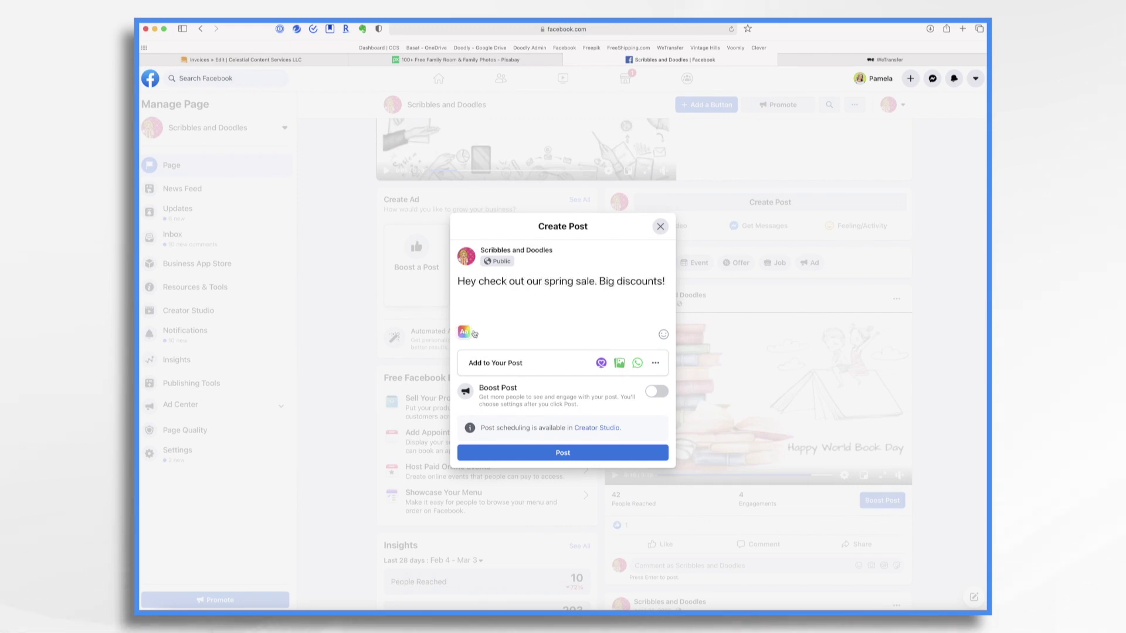
click(619, 363)
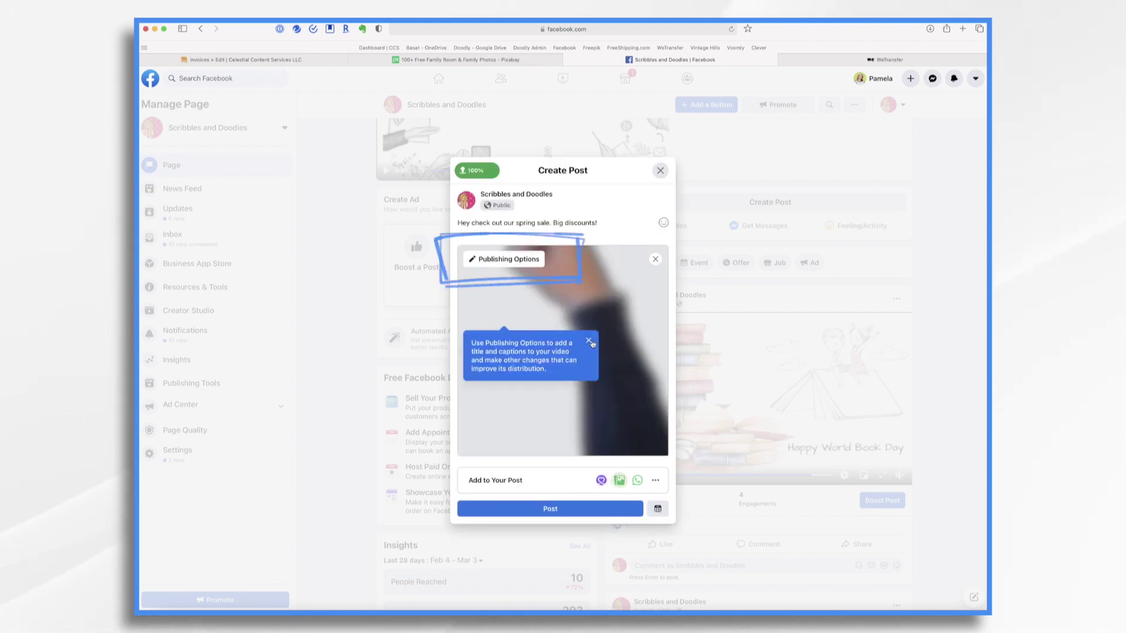
click(590, 341)
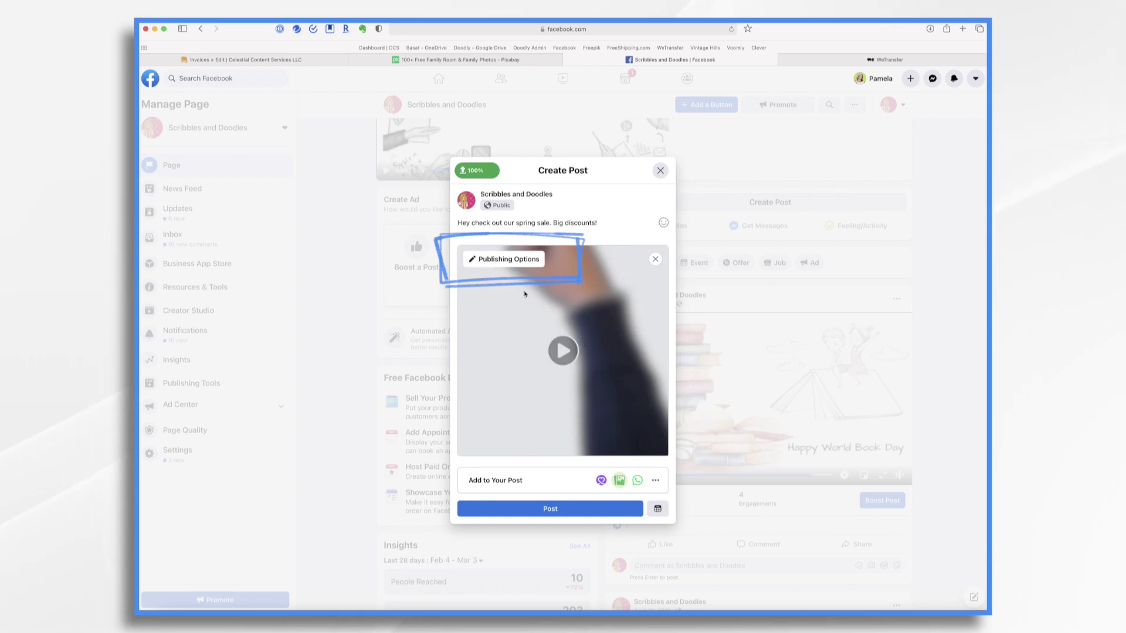
Set the post boost's total budget to $50.00 over 5 days
click(505, 259)
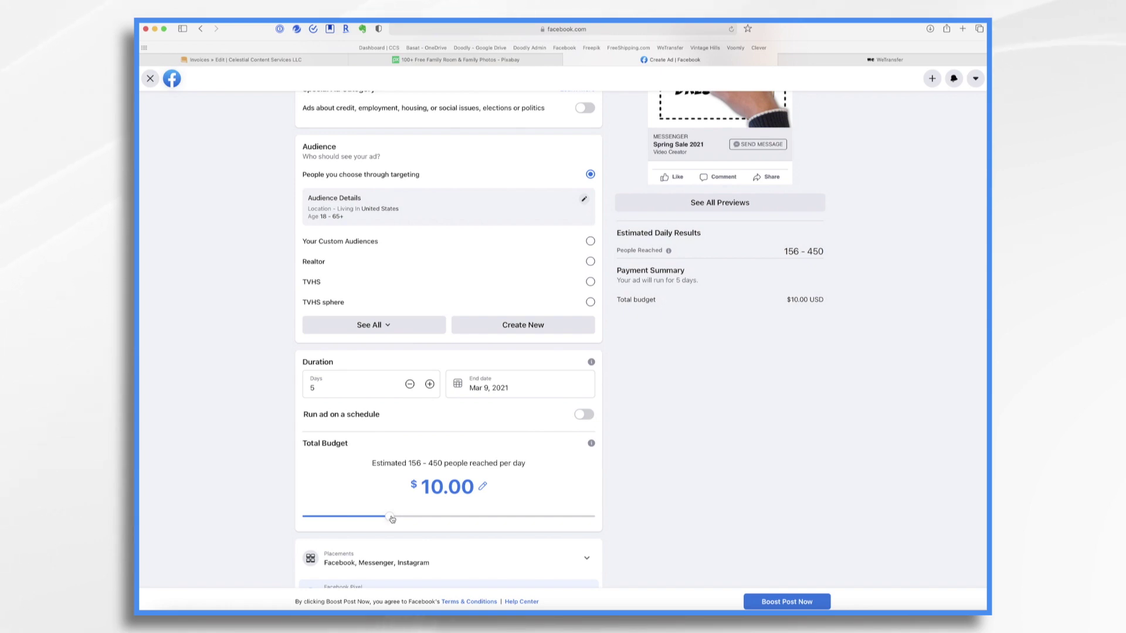
drag(392, 519, 483, 520)
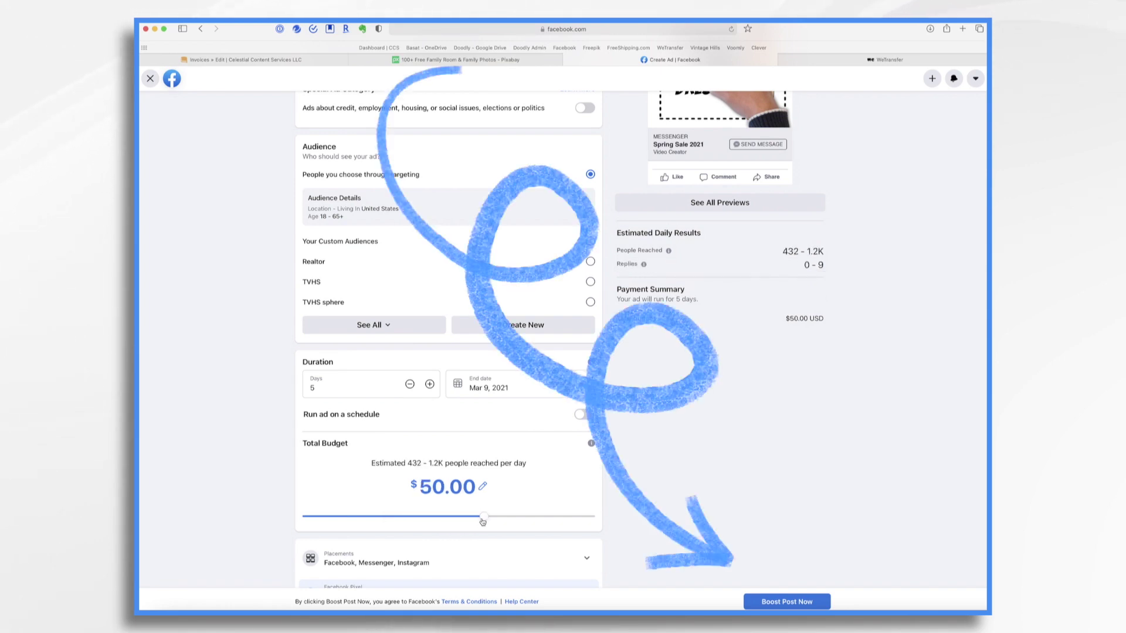